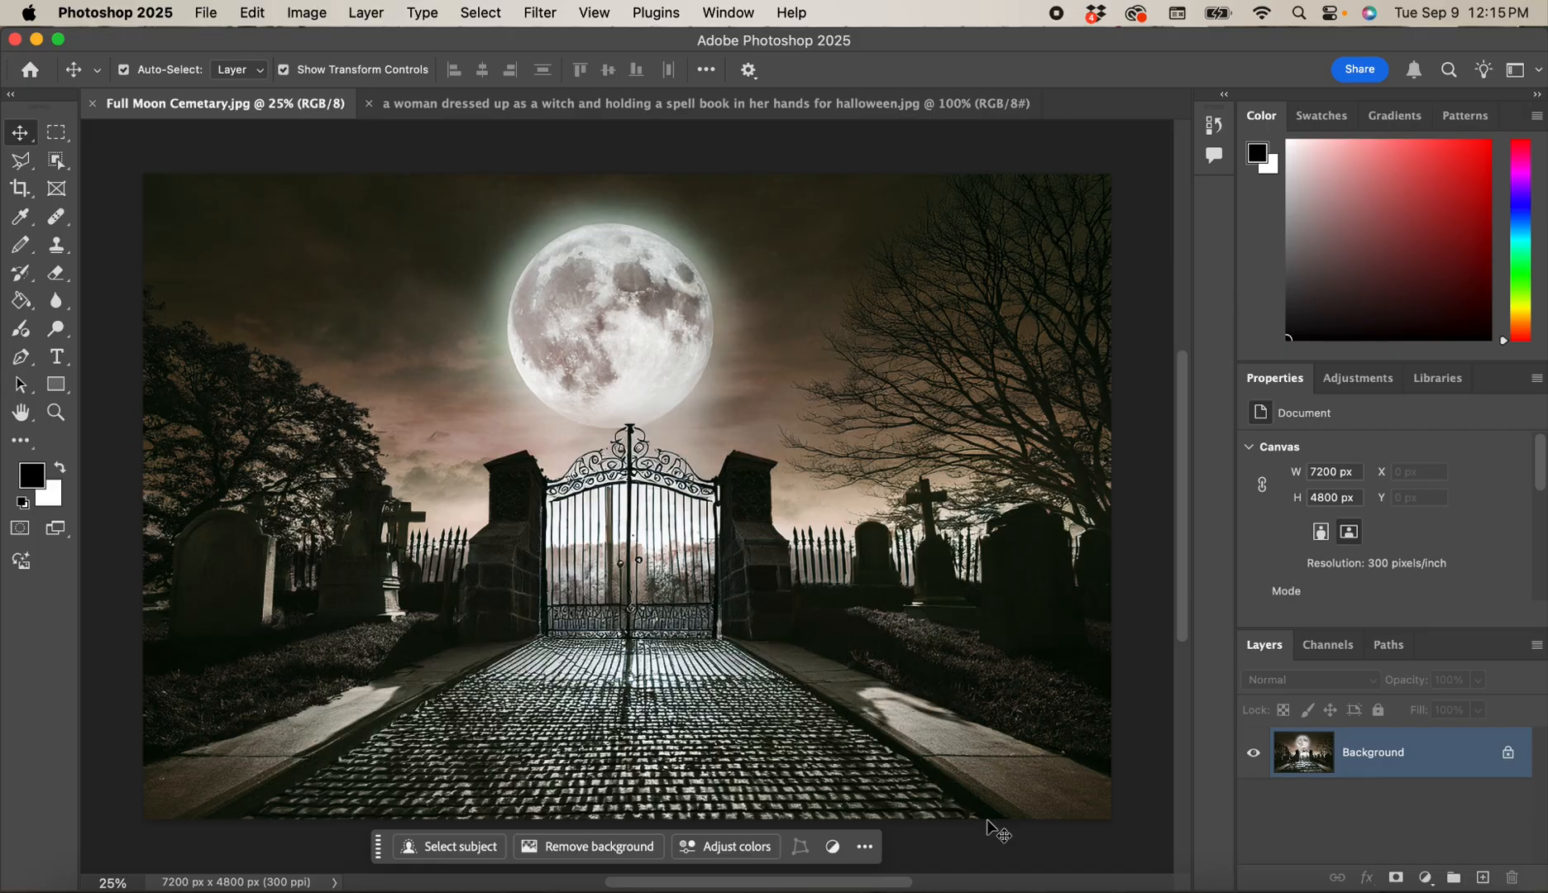
Bring the witch photo's document forward and move the contextual task bar off its lower edge.
click(782, 106)
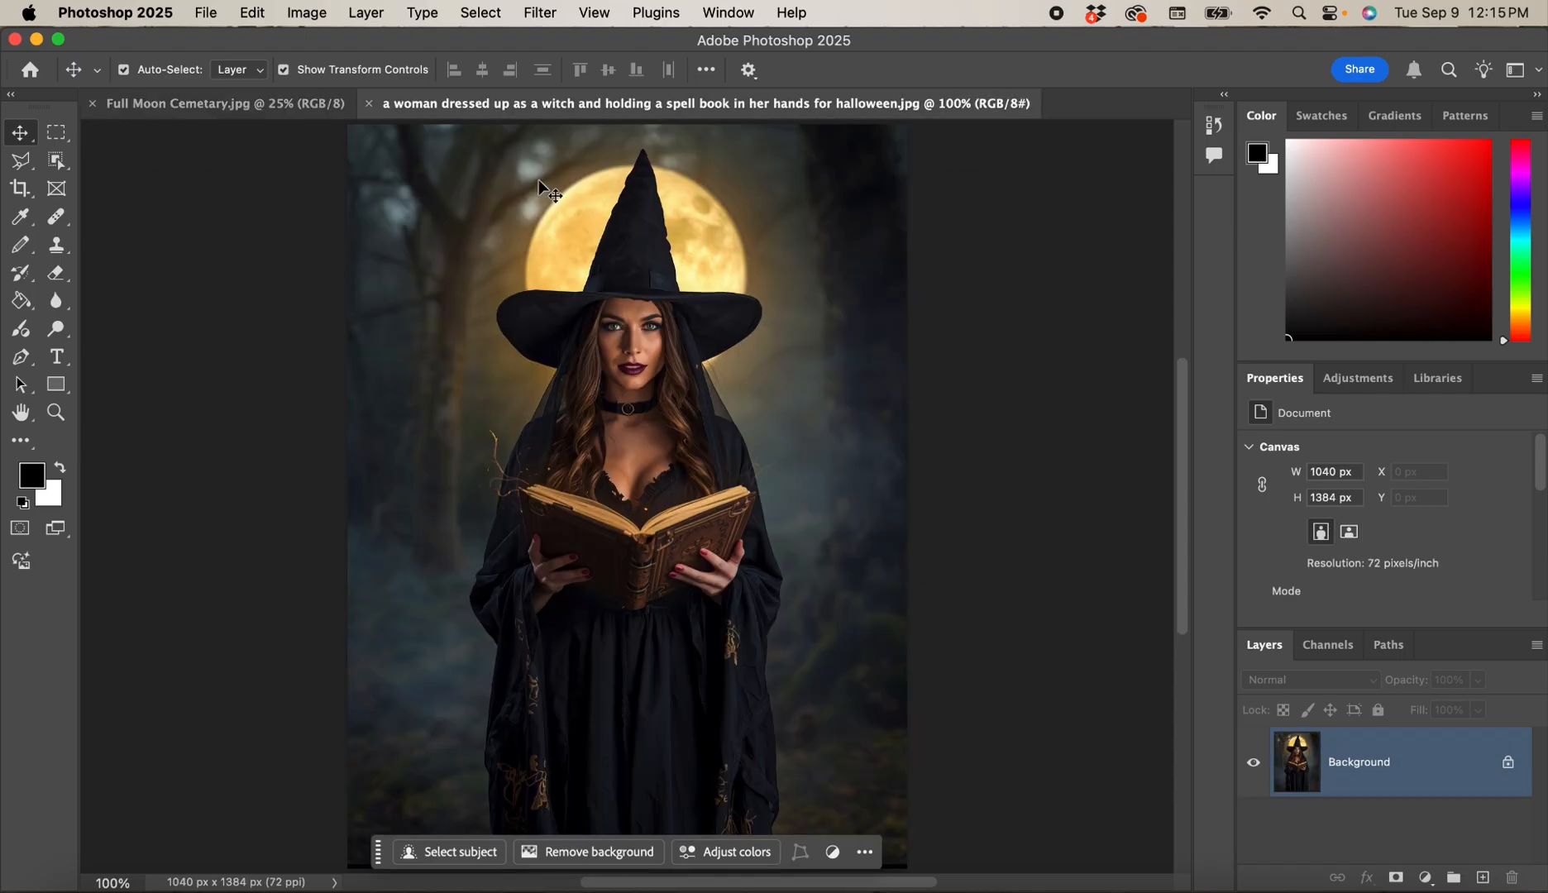
click(284, 109)
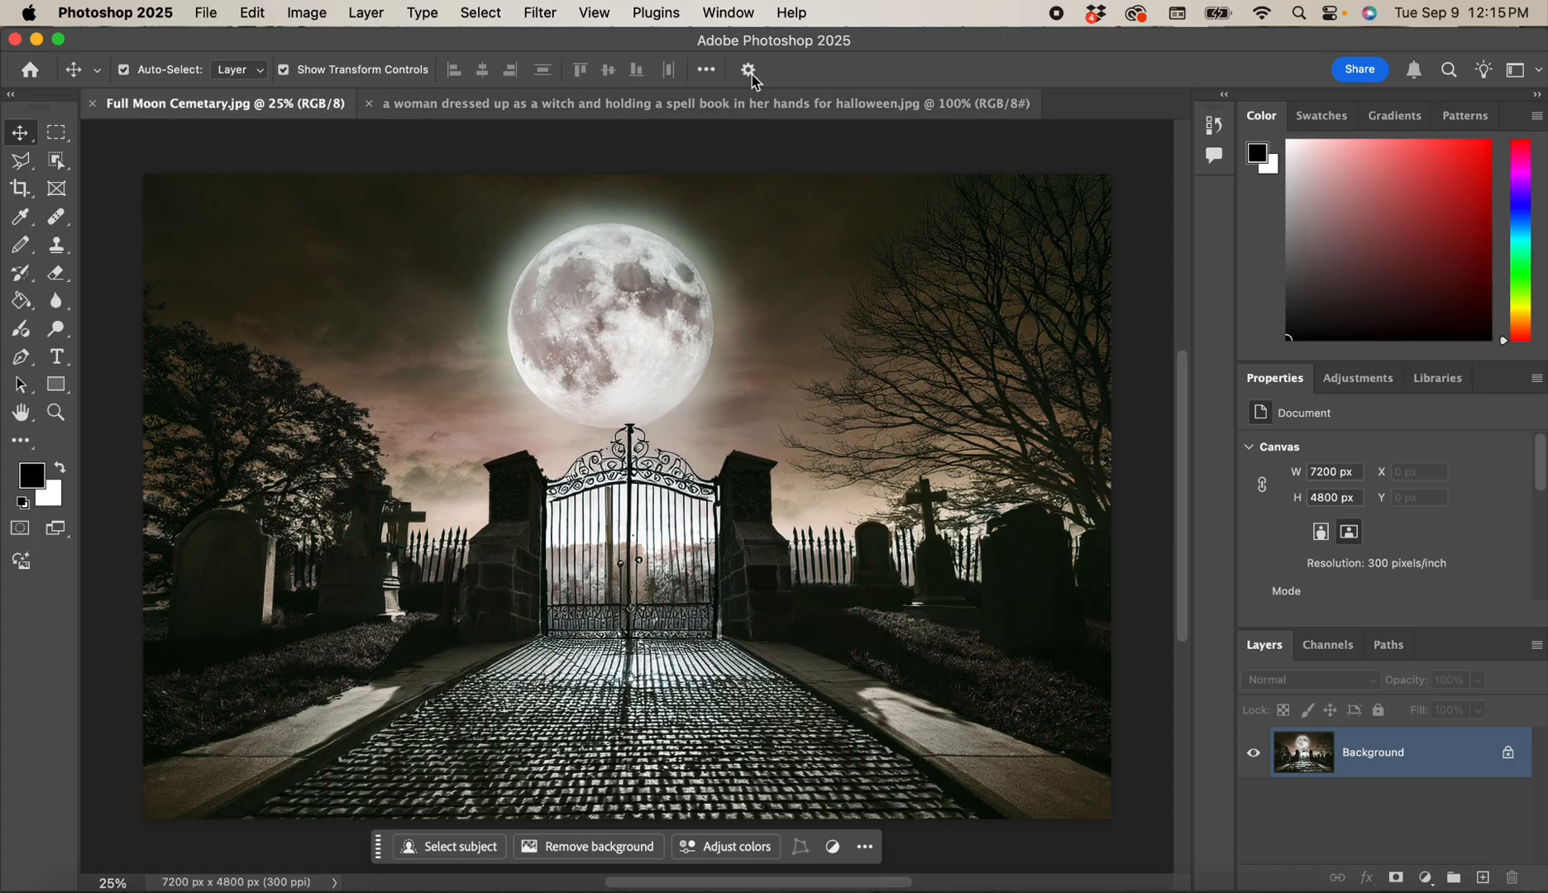
click(726, 106)
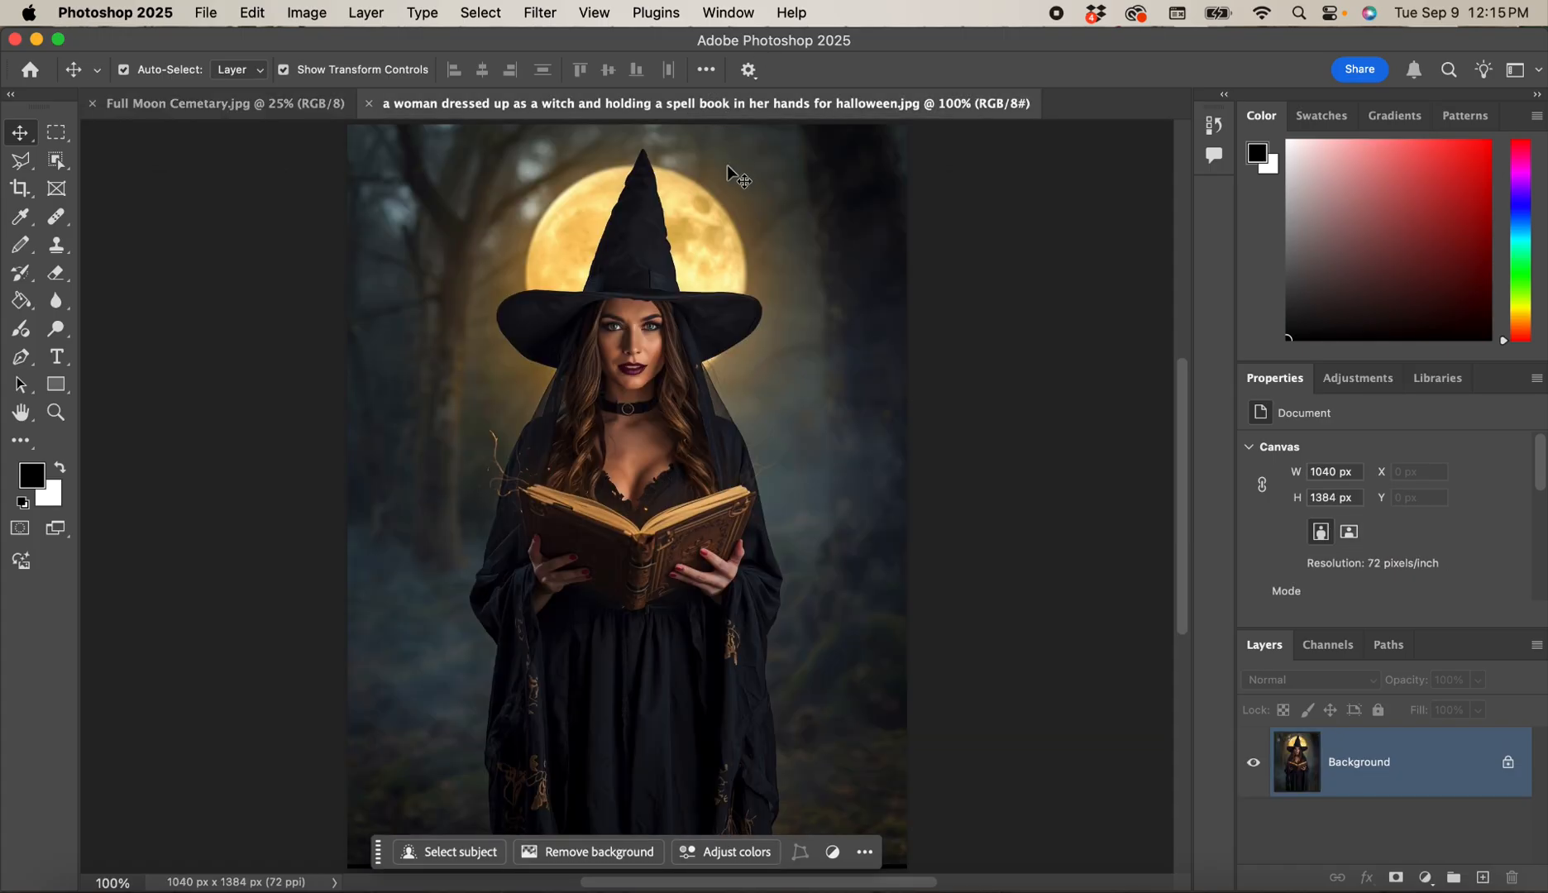
drag(378, 860, 5, 825)
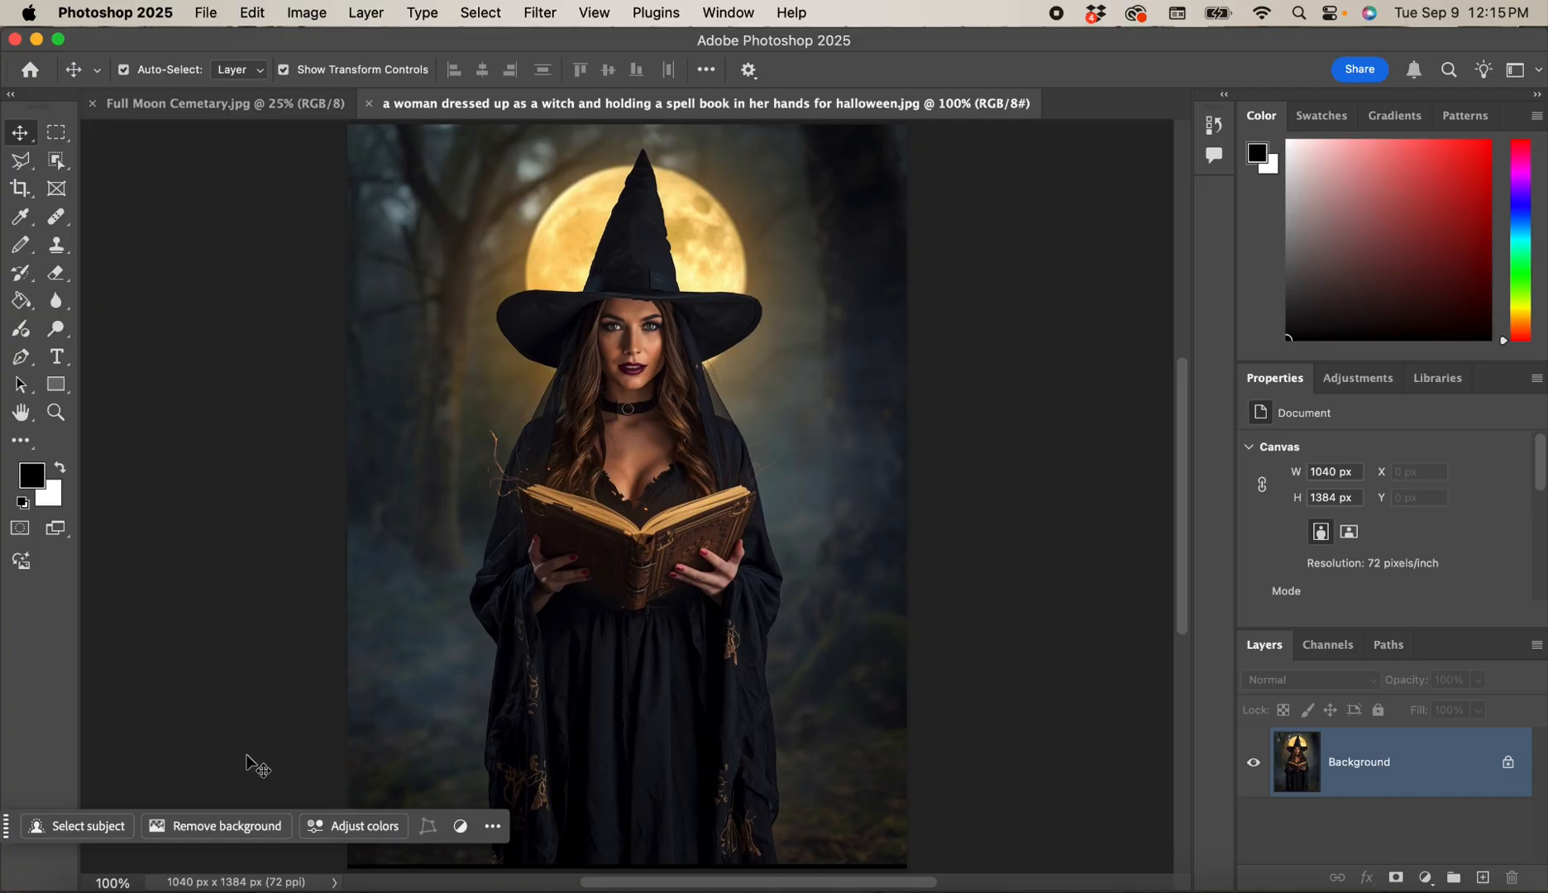
drag(6, 831, 1, 866)
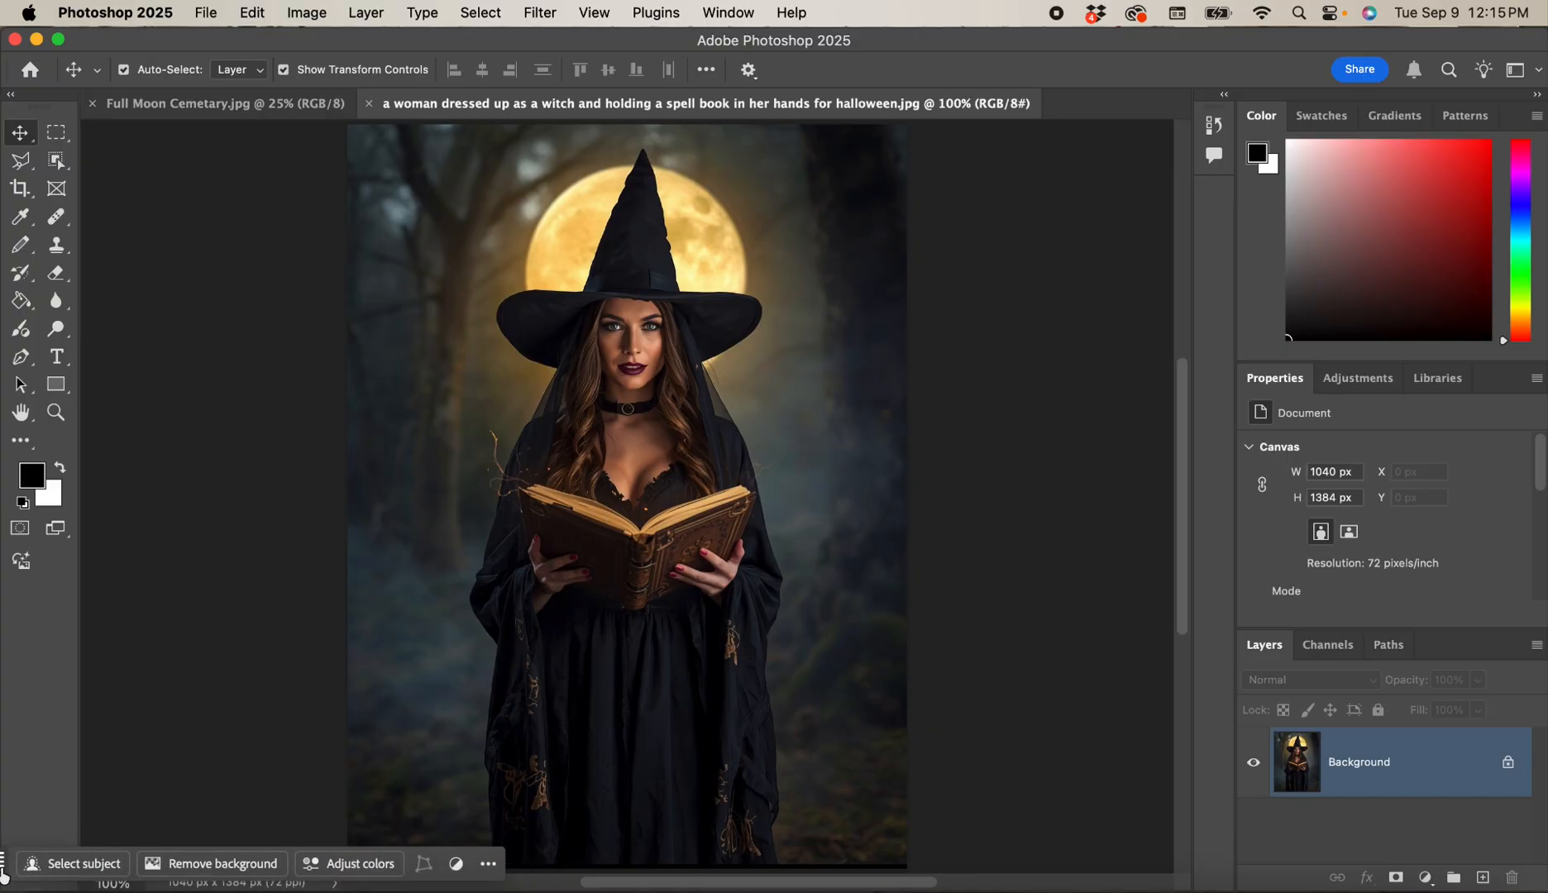
Pick the Object Selection Tool from the selection tool flyout and dismiss its help card.
click(55, 163)
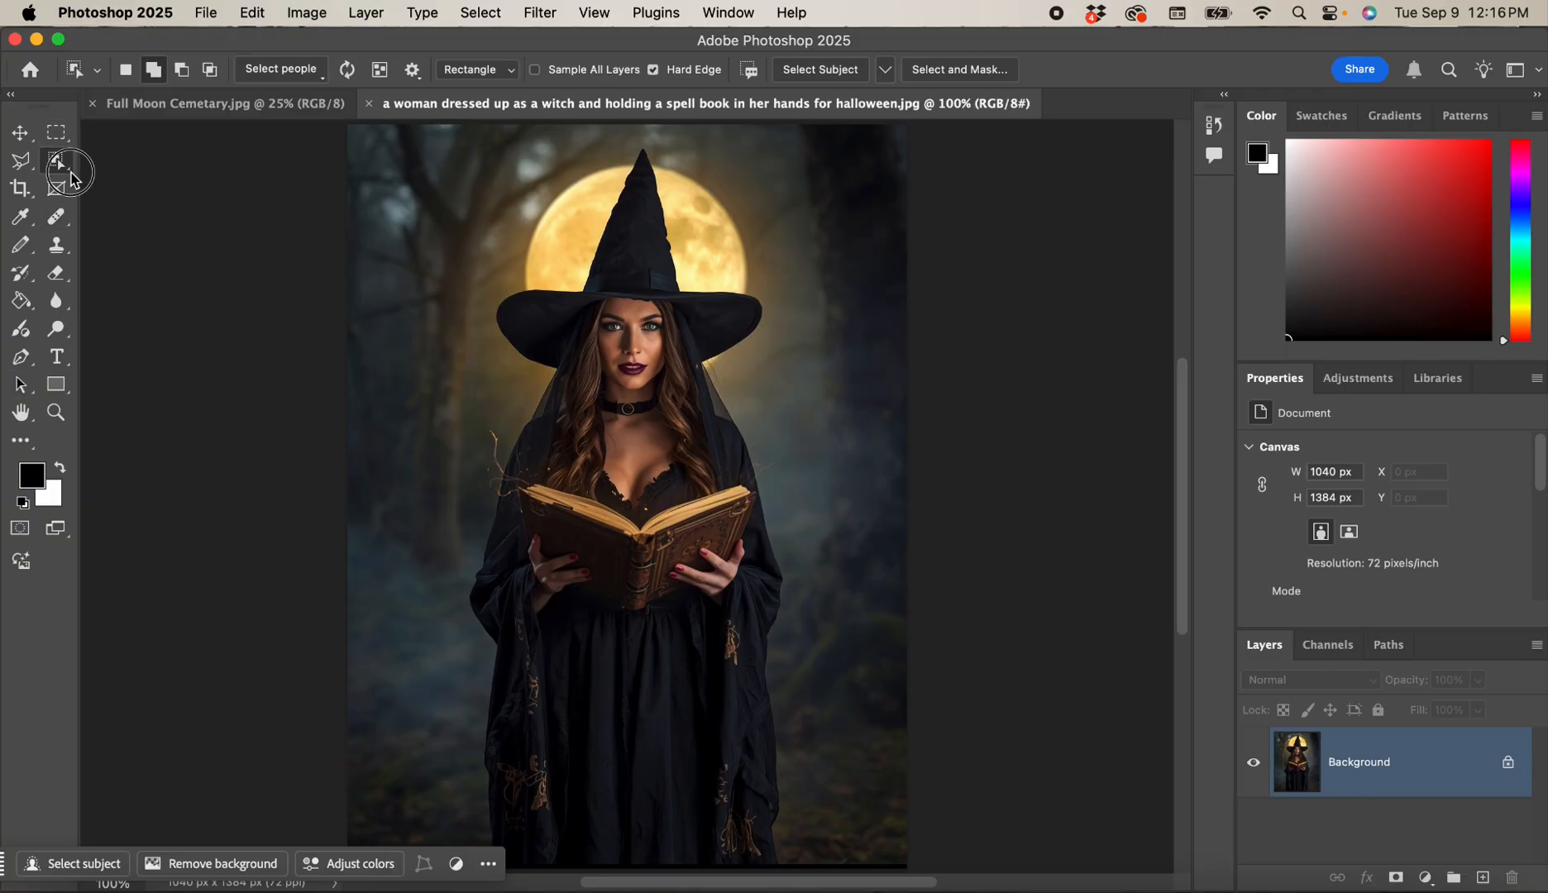
click(72, 175)
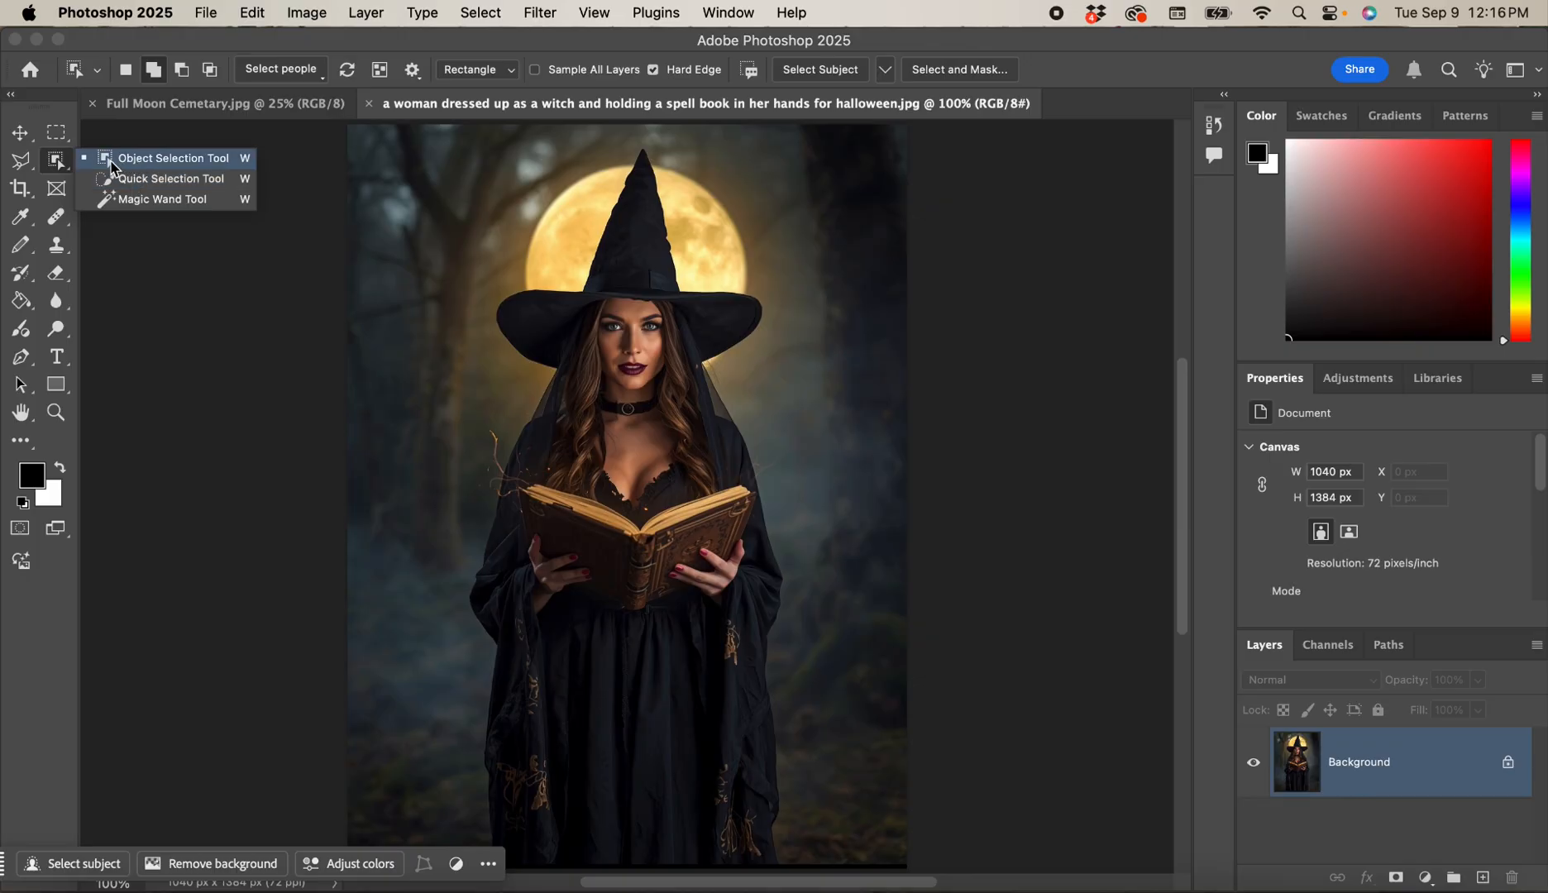
click(124, 164)
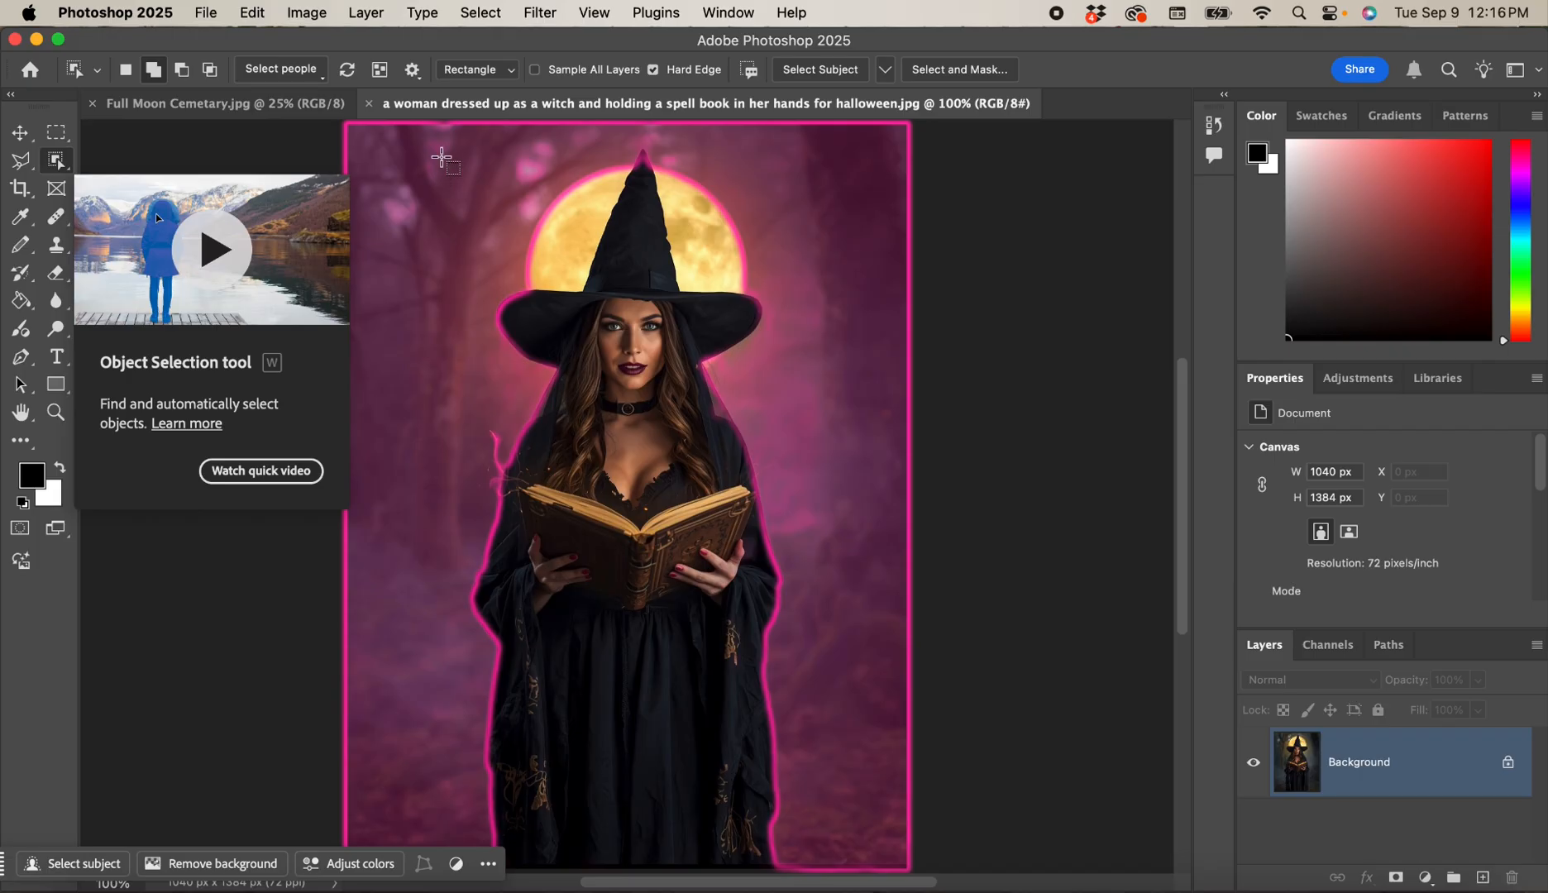
click(443, 150)
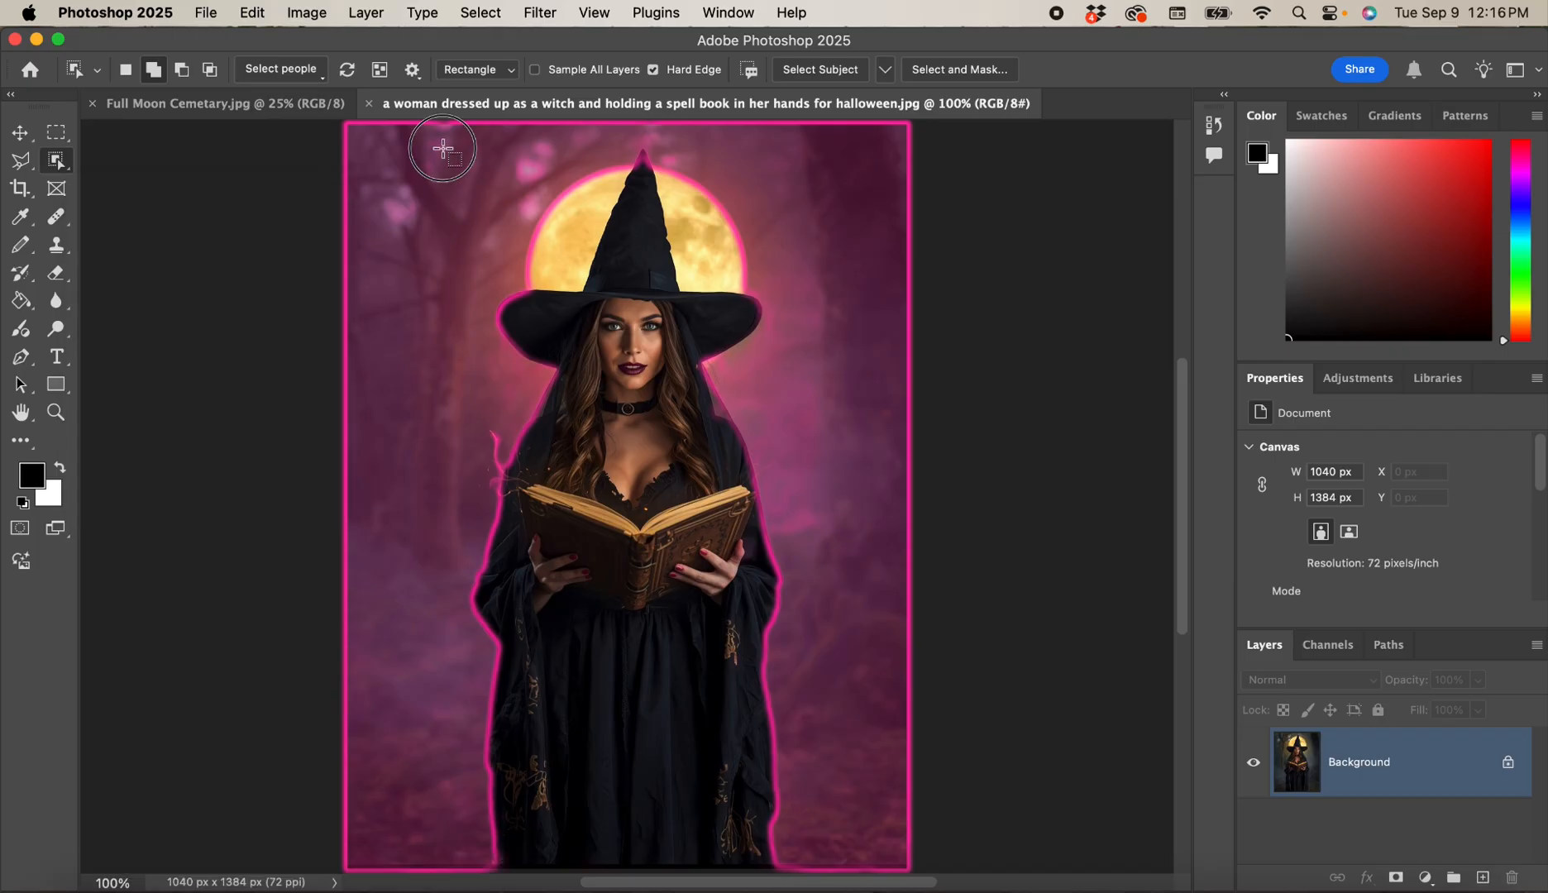
Drag a box around the witch so her hat, hair, book and robe are auto-selected.
drag(443, 149, 807, 866)
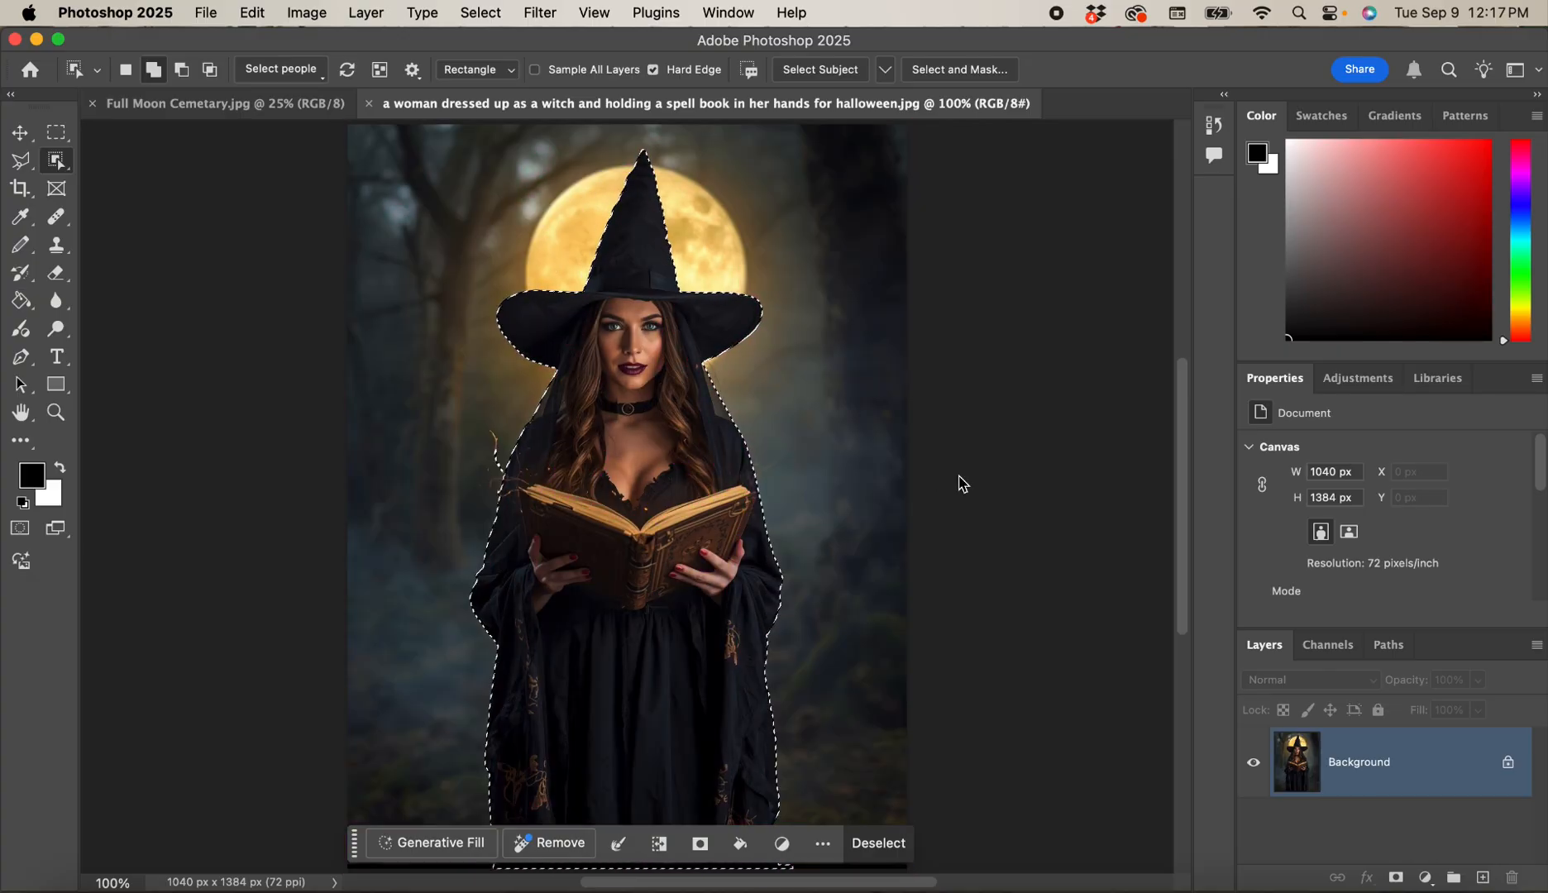
Switch to the Move tool and drag the task bar away from the selected witch.
click(20, 134)
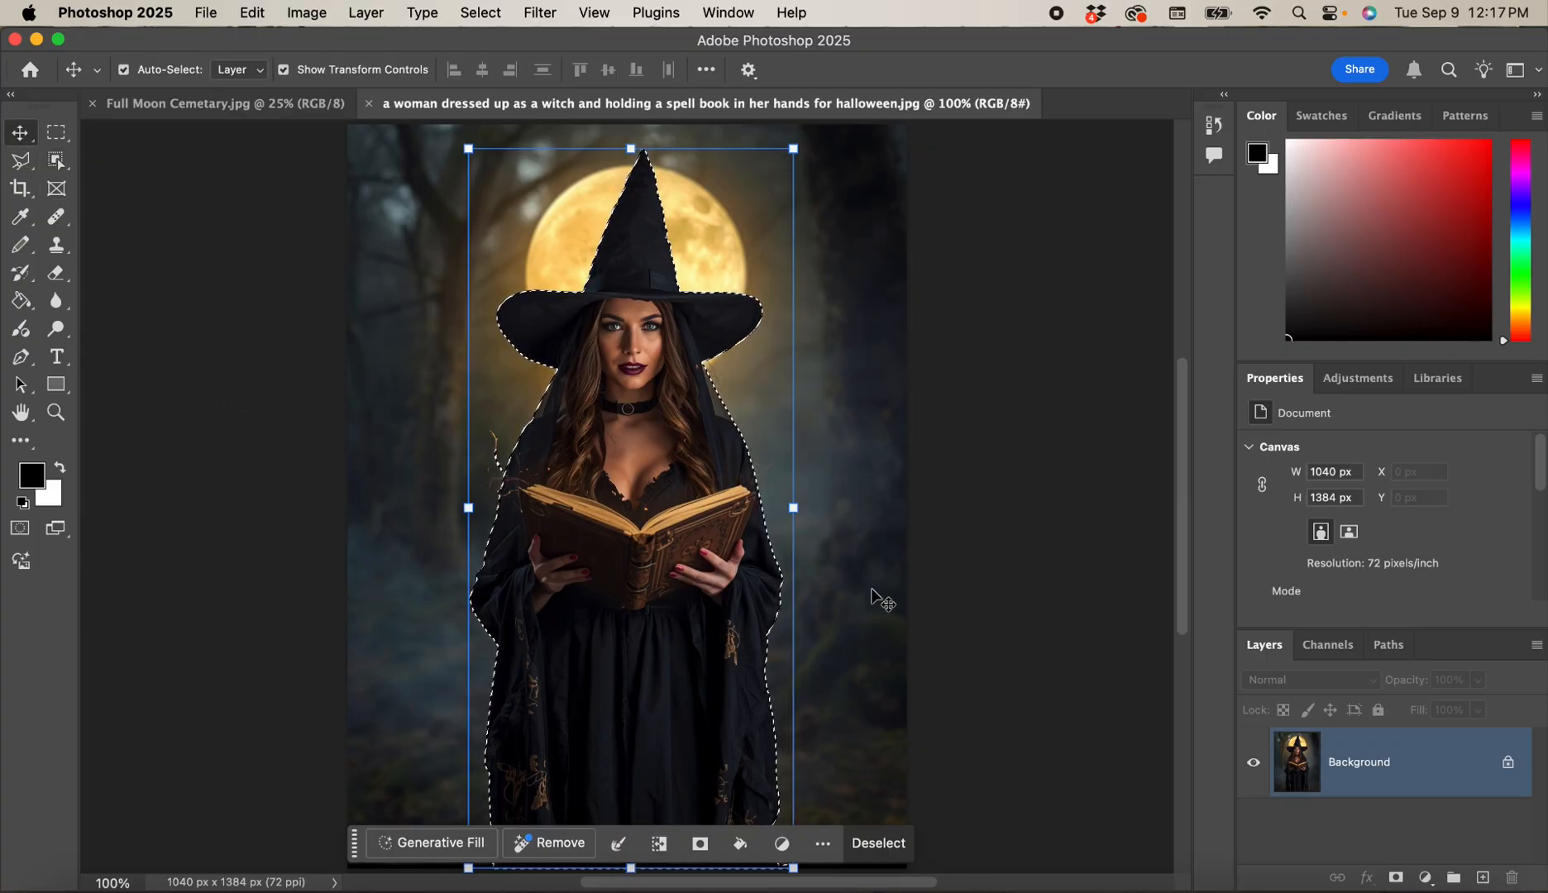
click(354, 844)
drag(354, 843, 835, 630)
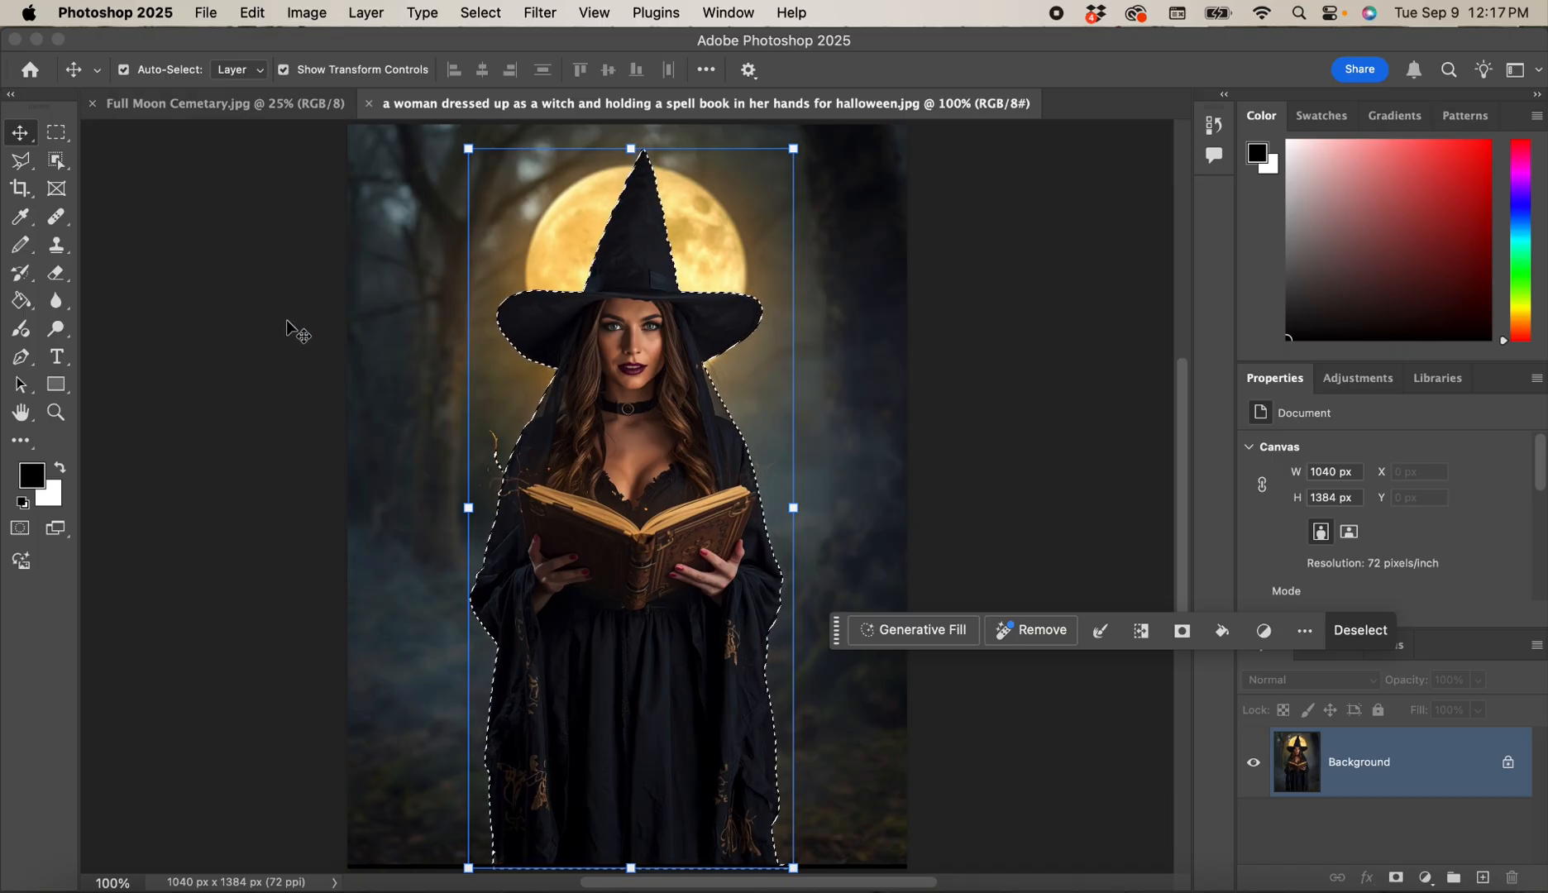
Copy the selected witch with Edit > Copy.
click(252, 13)
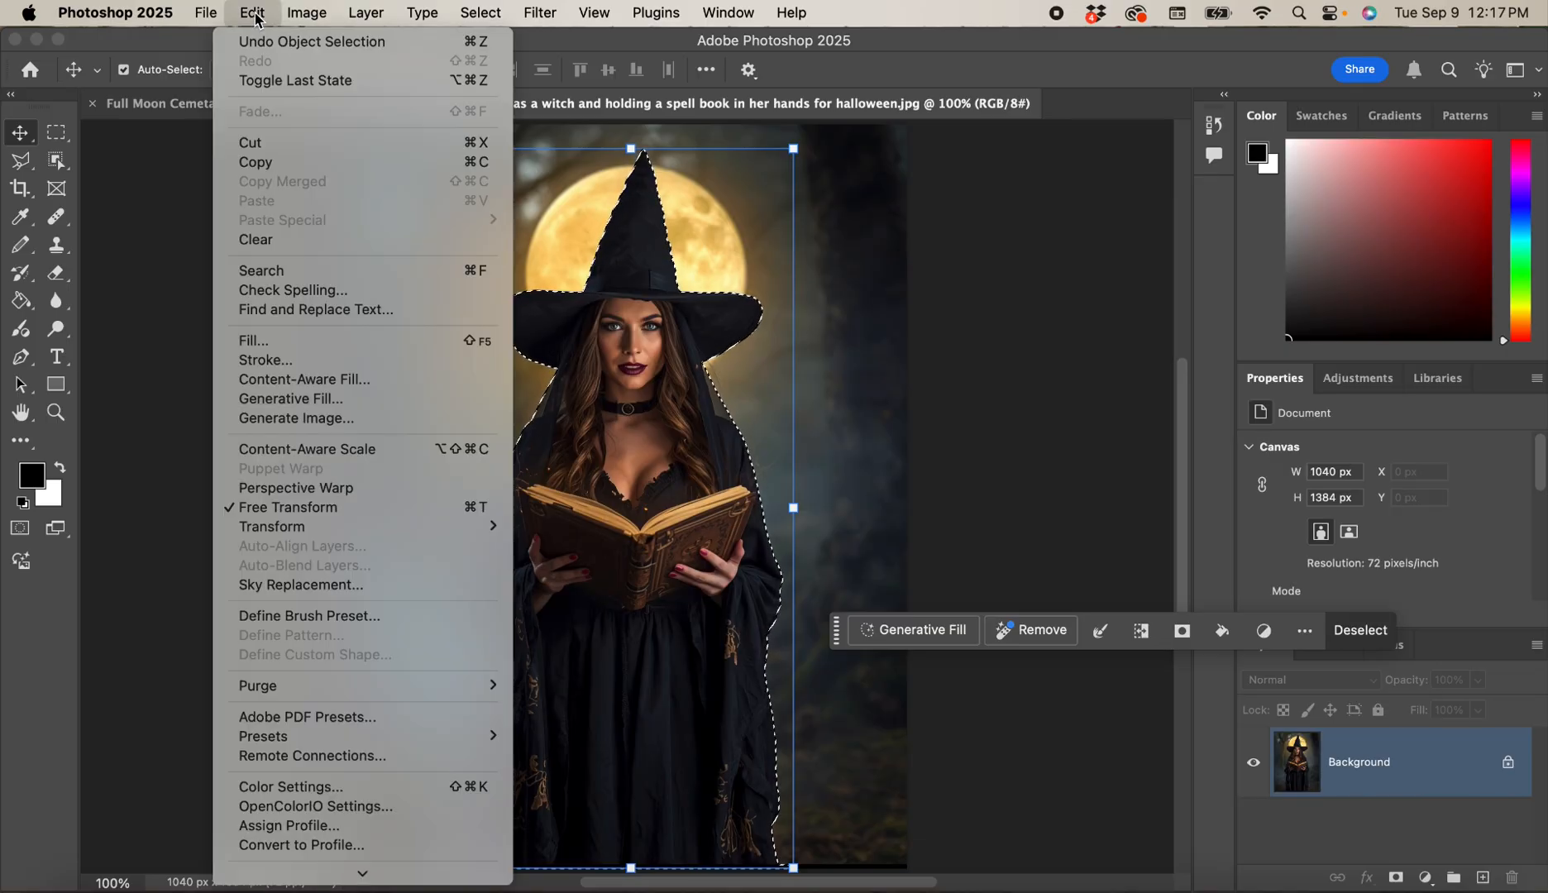
click(248, 162)
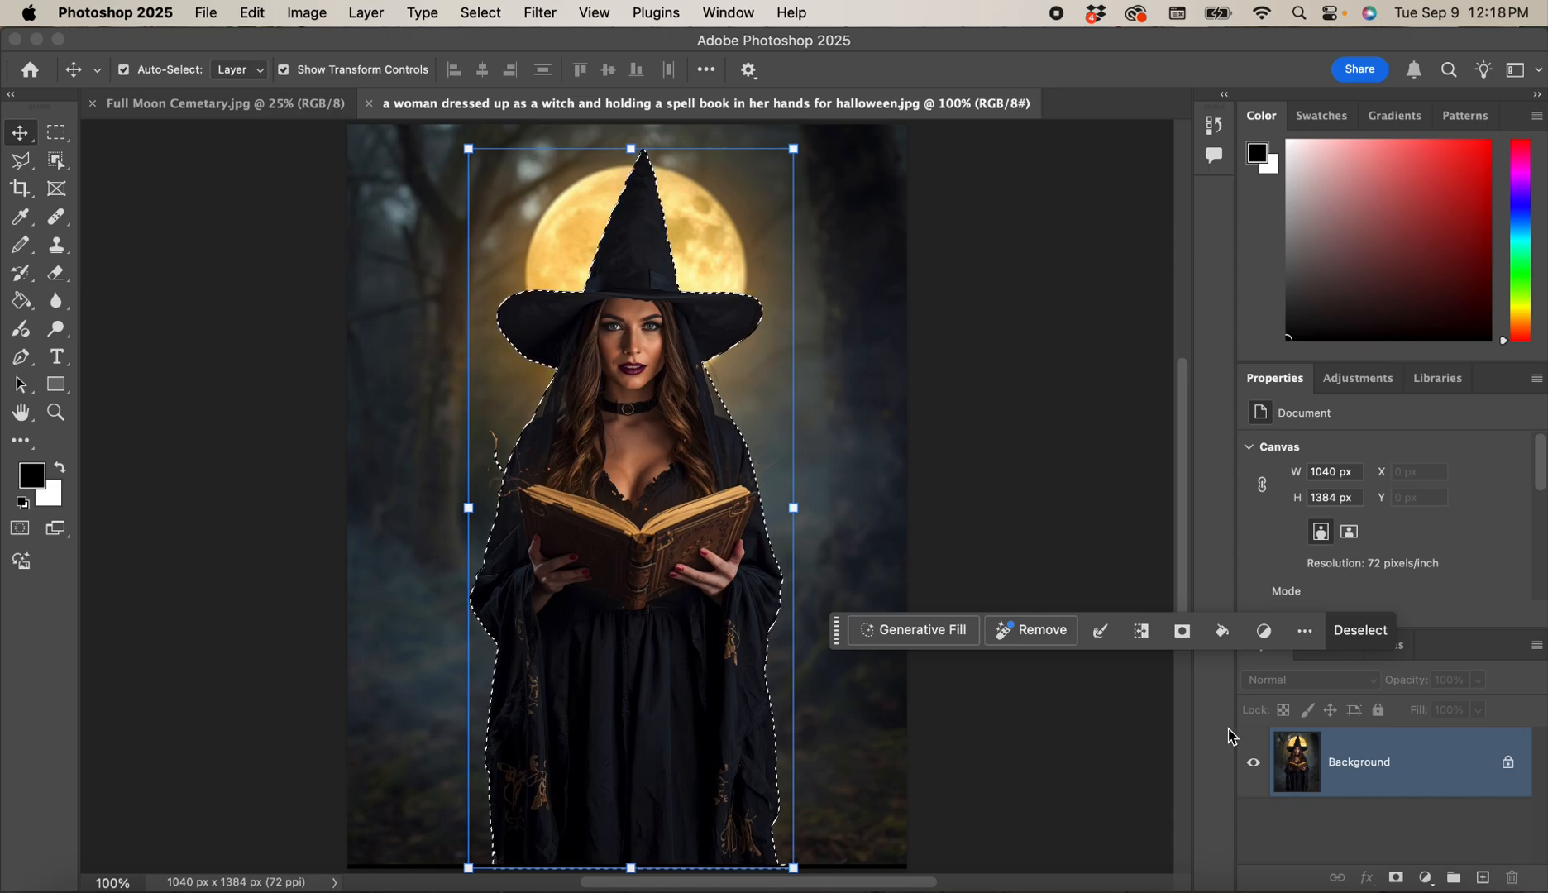
click(252, 12)
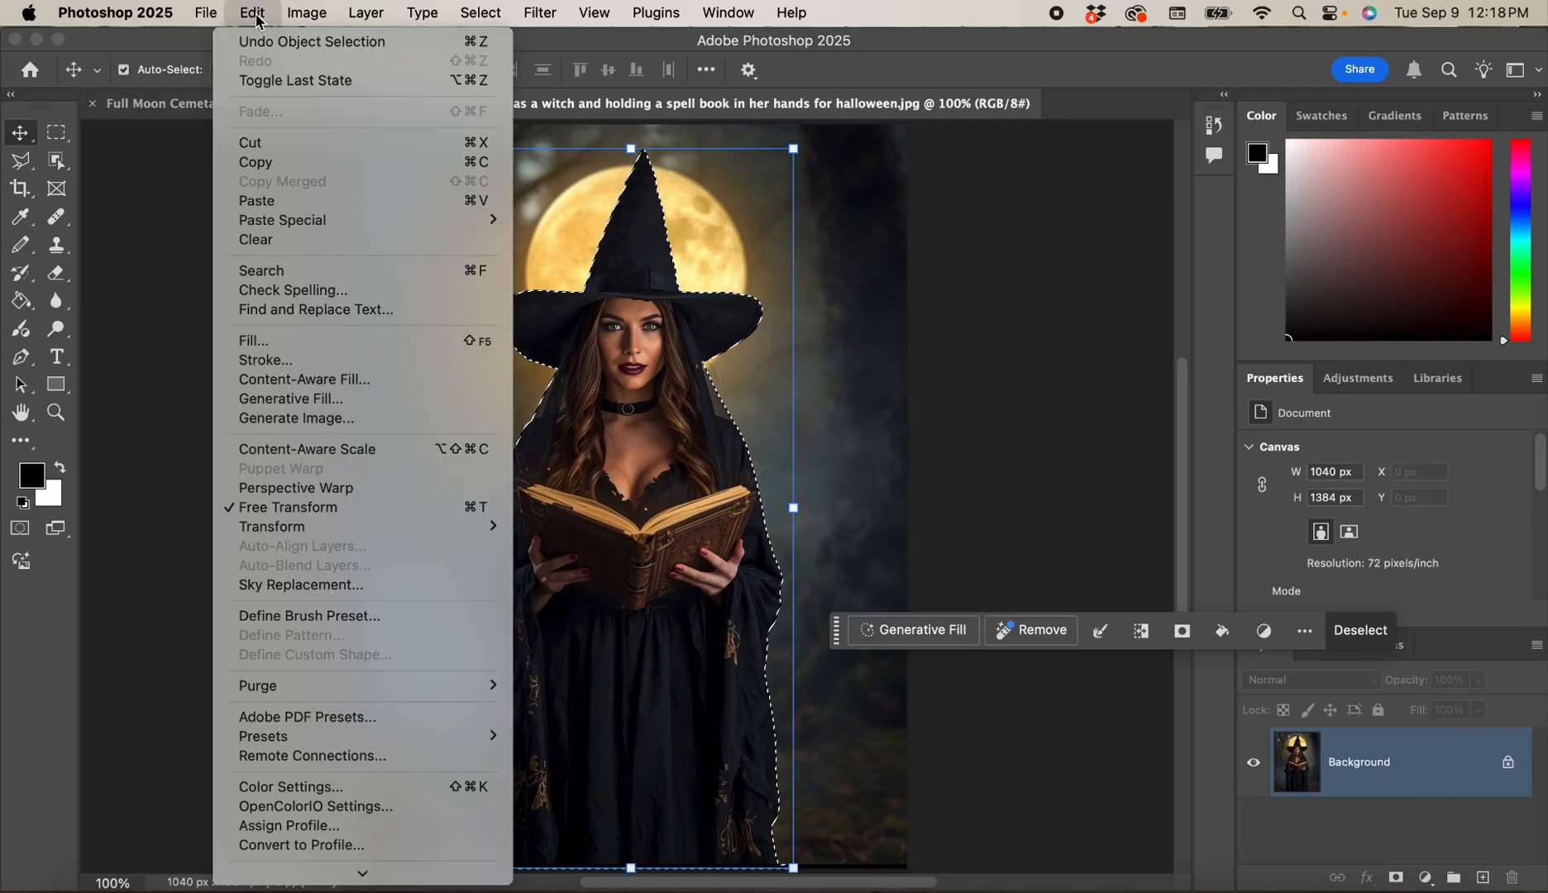
click(268, 166)
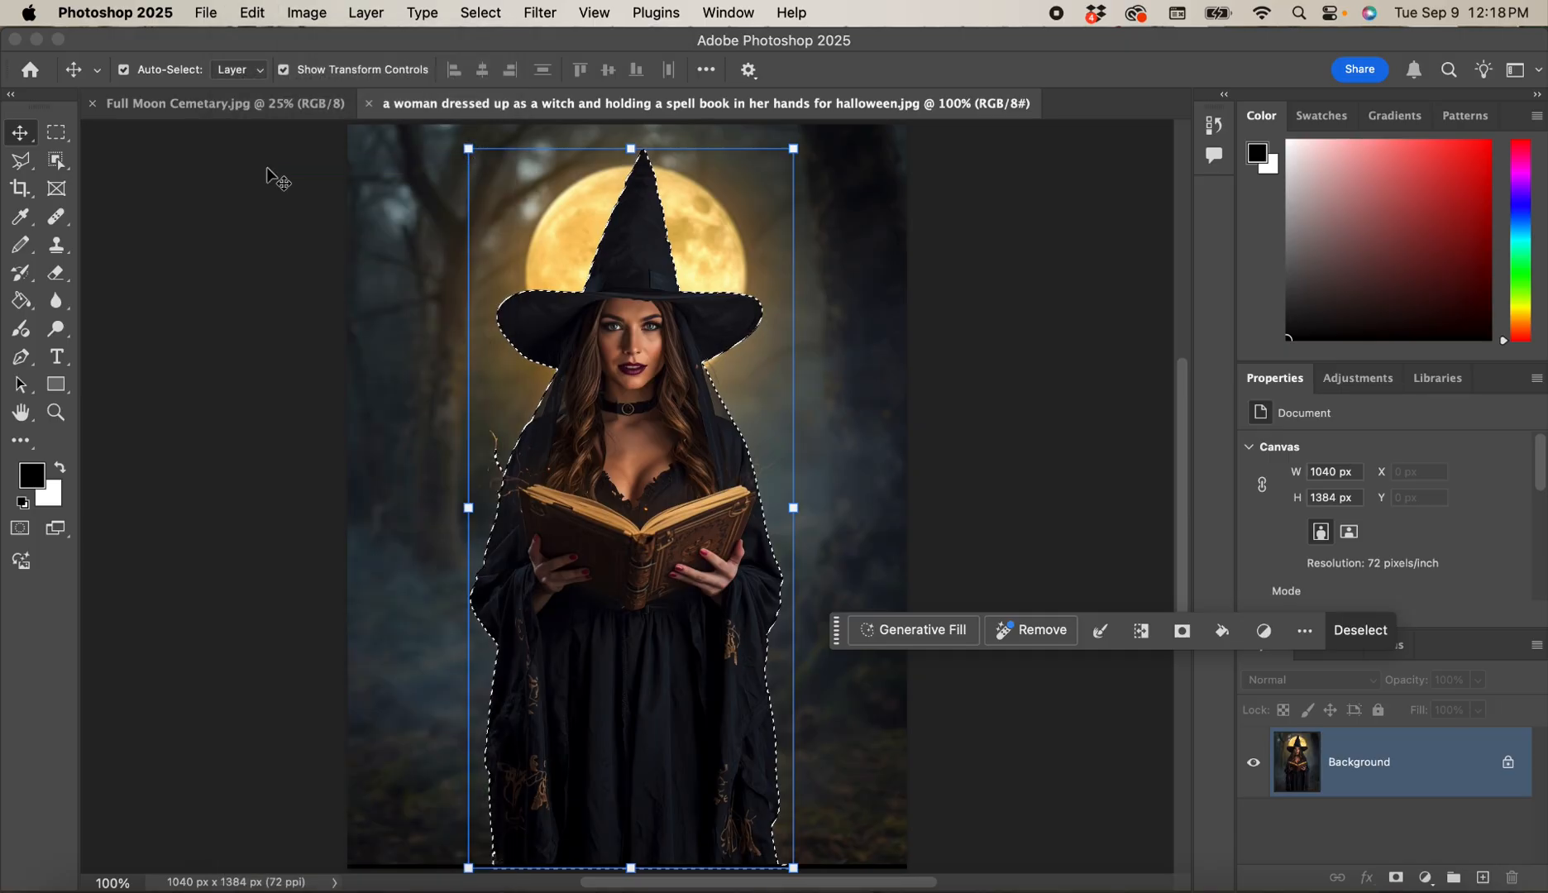
Paste the copied witch into Full Moon Cemetary.jpg as Layer 1.
click(281, 112)
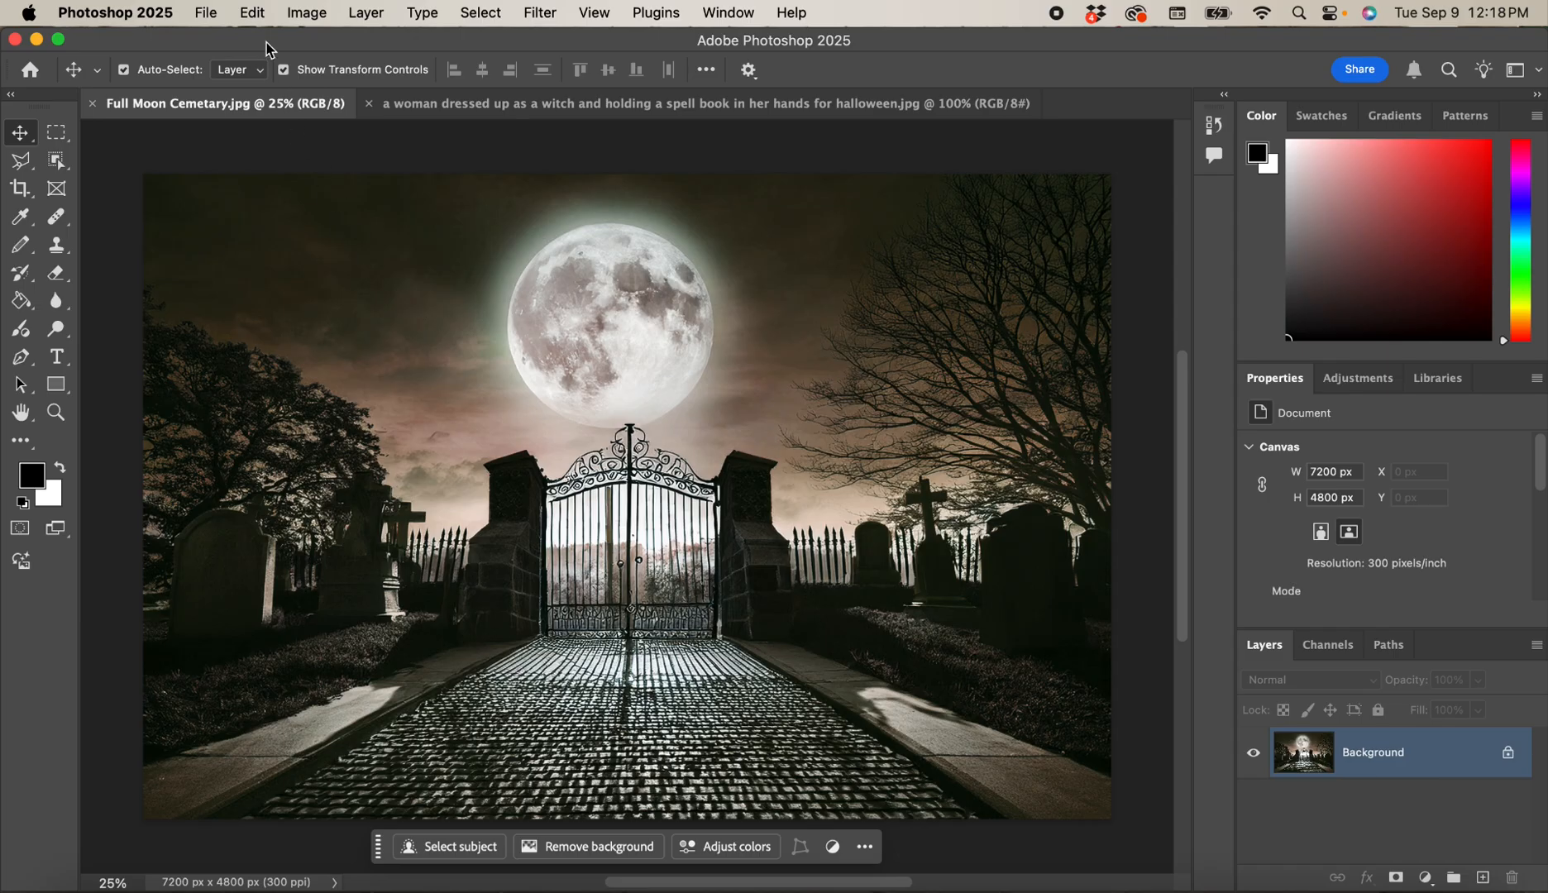
click(254, 14)
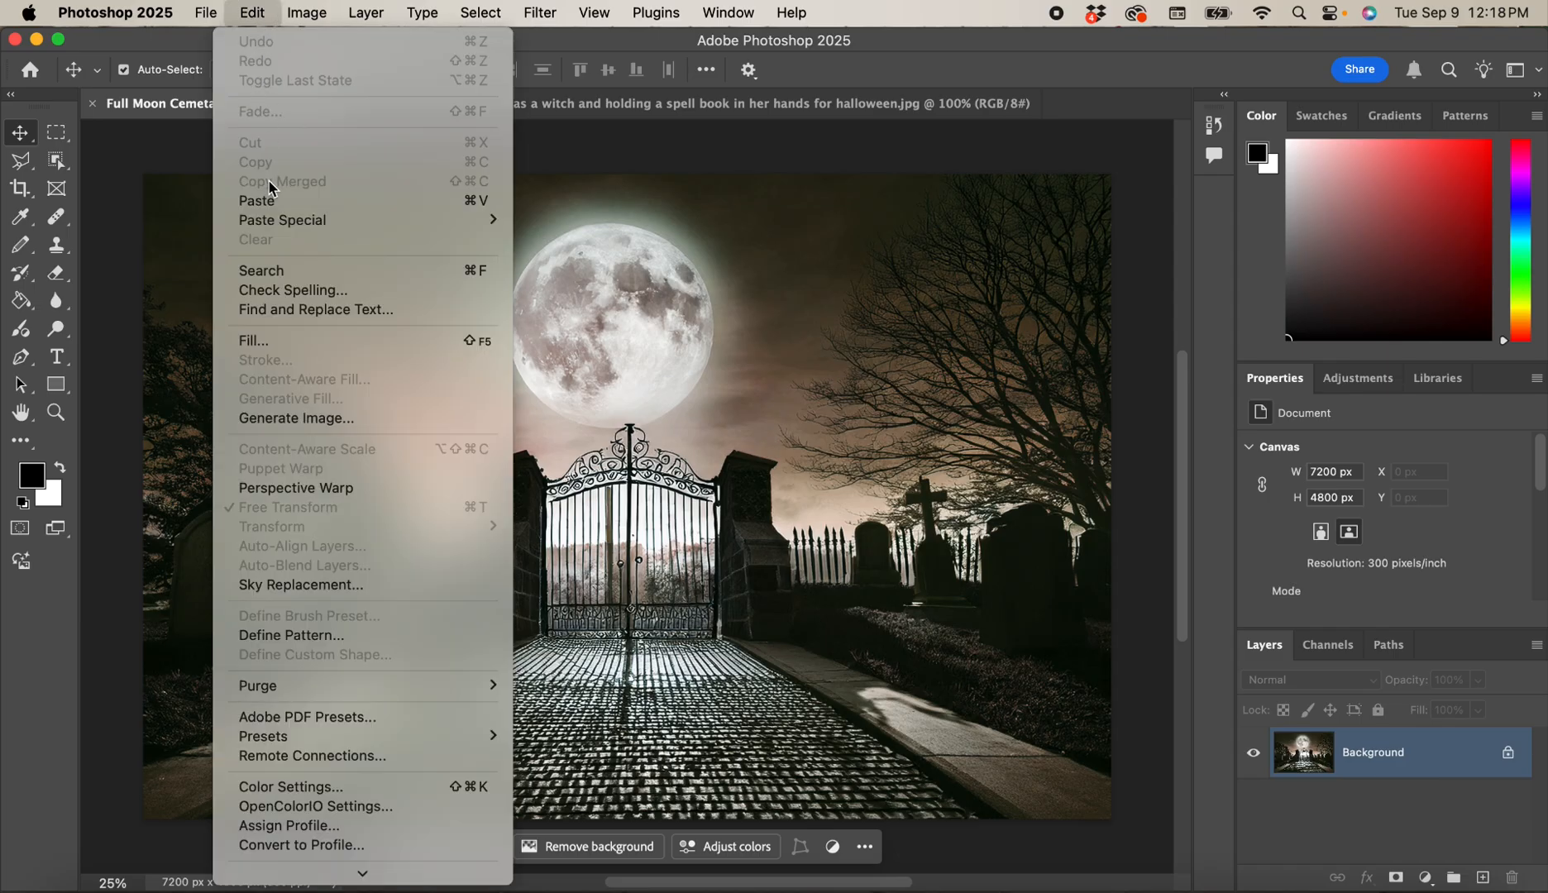
click(265, 200)
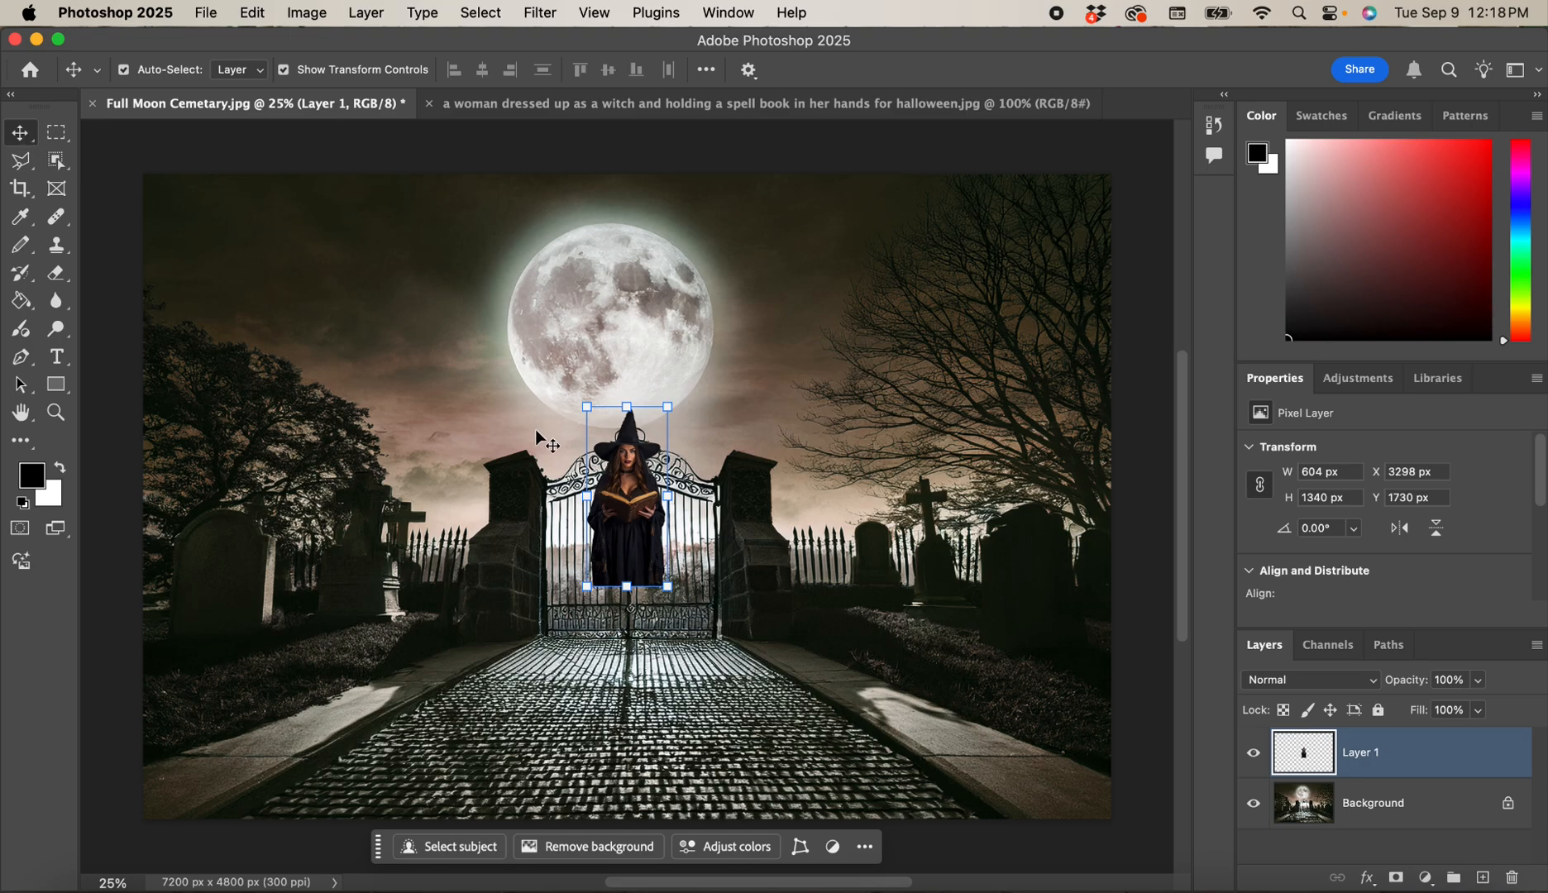
Scale Layer 1's witch to about 321%, place her before the gate reaching the bottom, commit, and deselect.
drag(587, 407, 273, 240)
drag(579, 389, 798, 609)
drag(722, 415, 653, 271)
drag(781, 490, 782, 495)
drag(652, 270, 630, 244)
drag(774, 461, 772, 463)
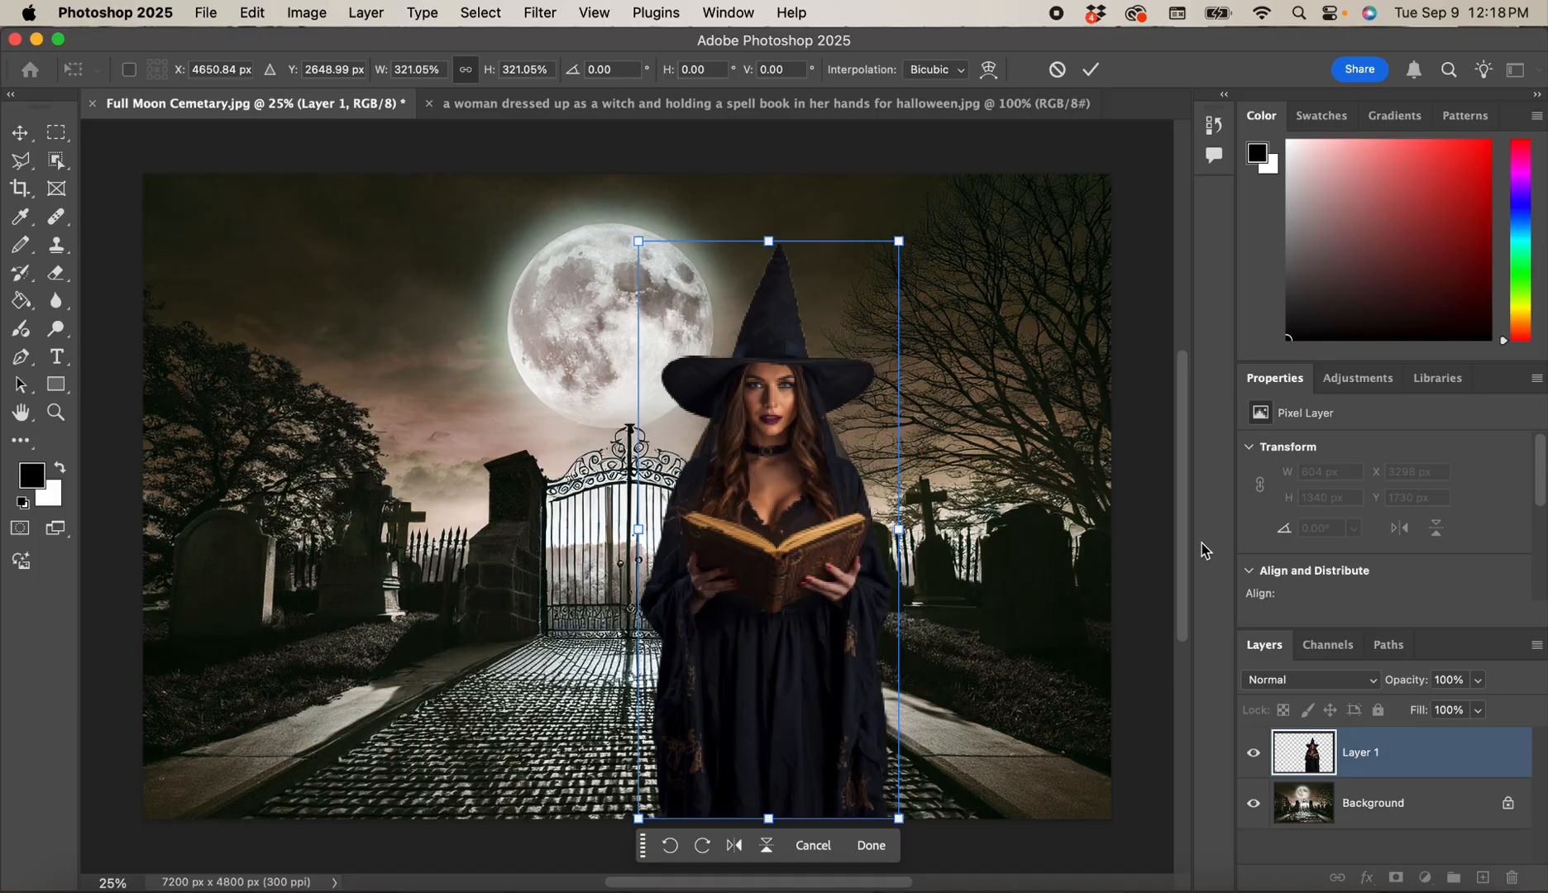
key(Return)
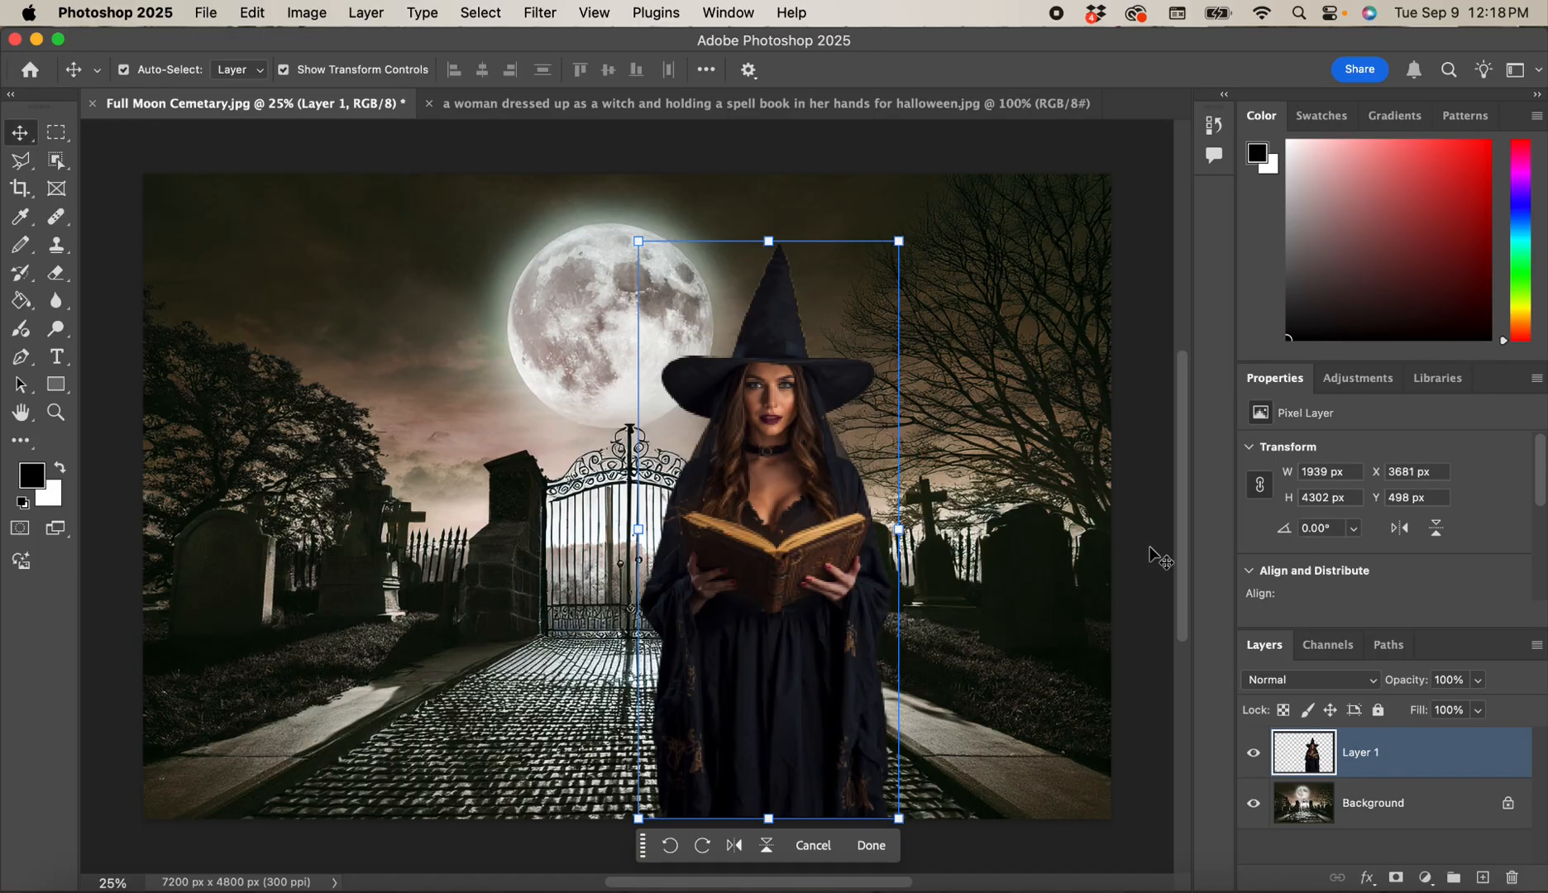
click(1150, 549)
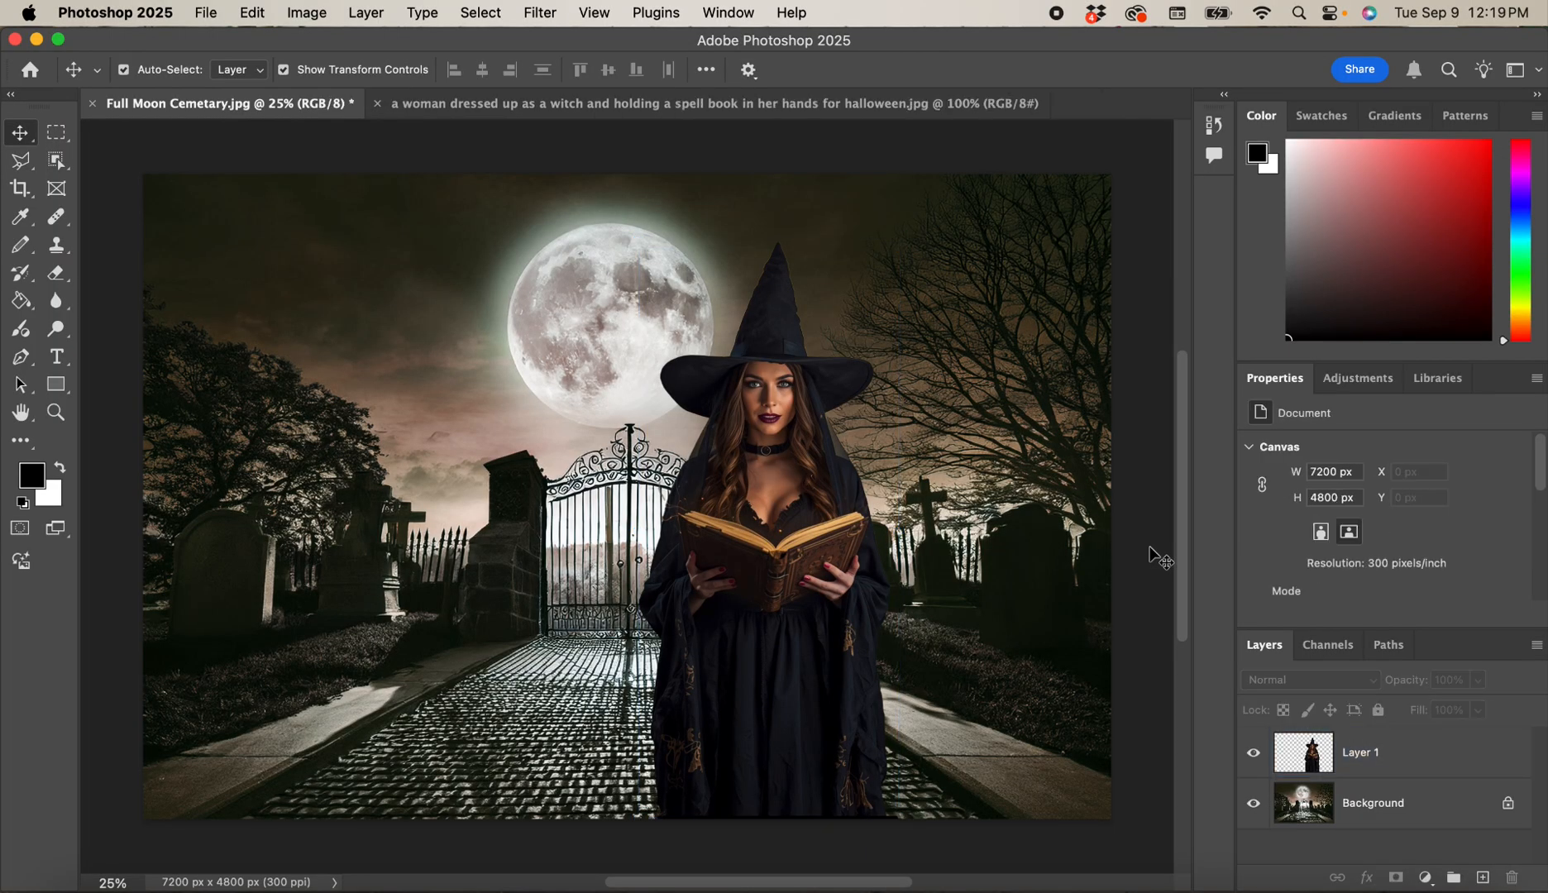
click(854, 113)
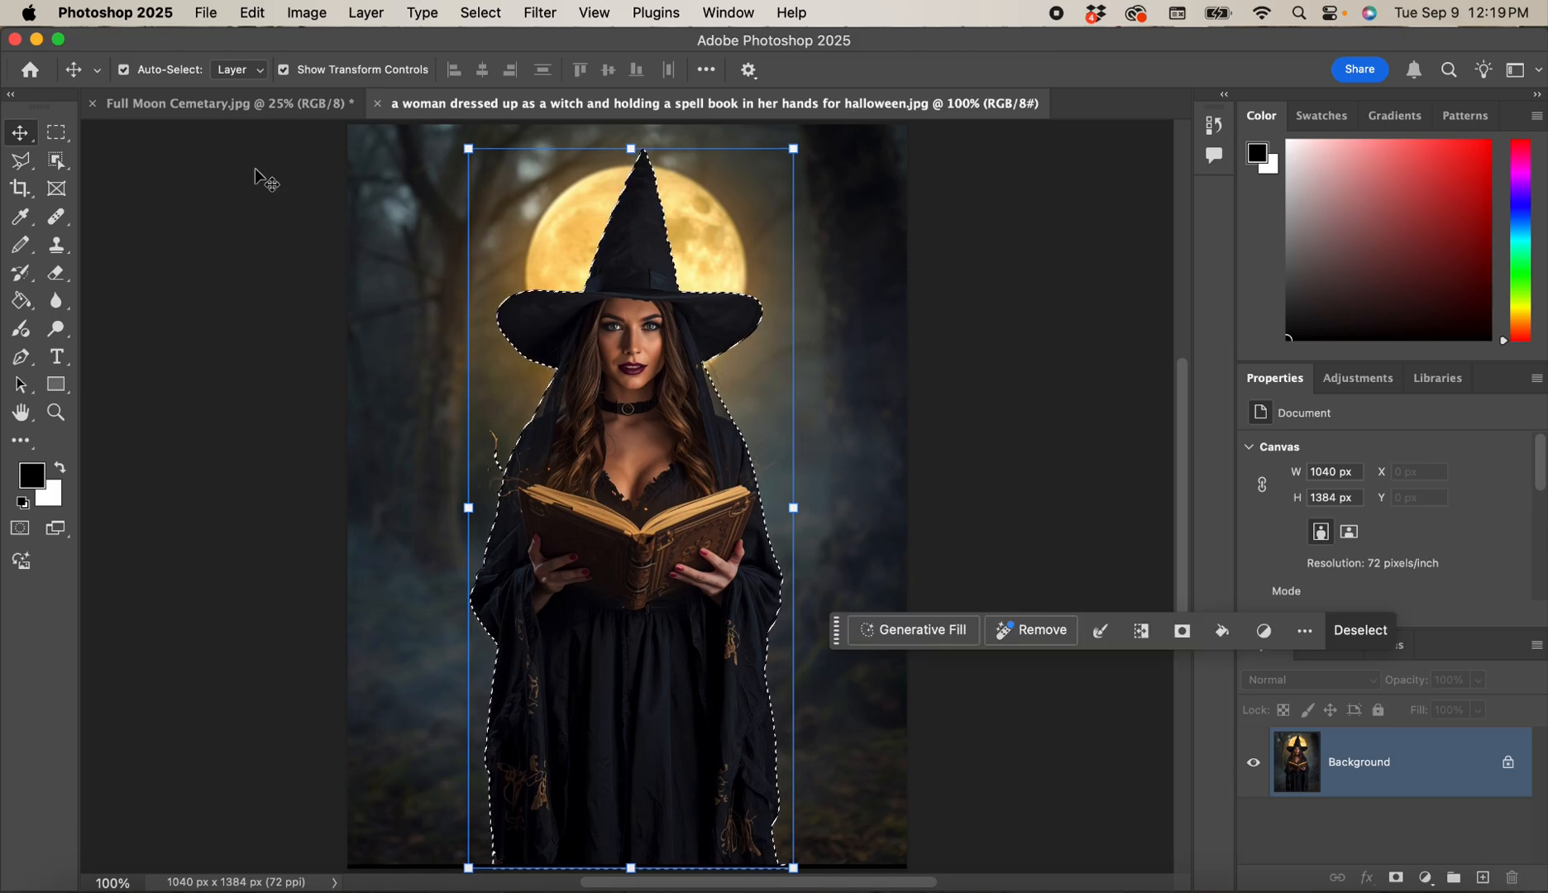
click(255, 116)
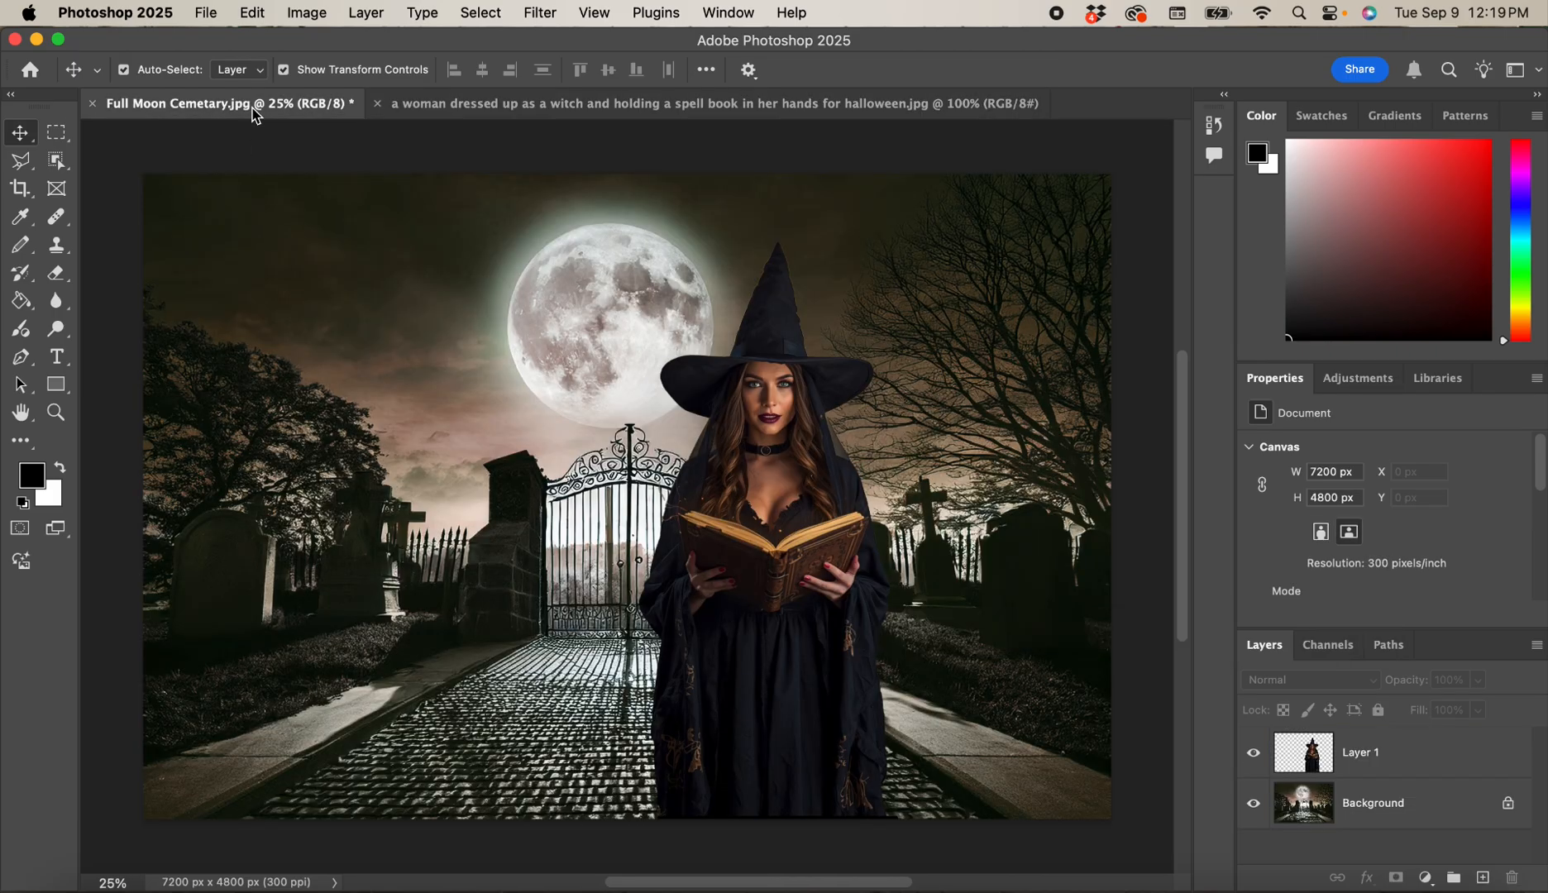